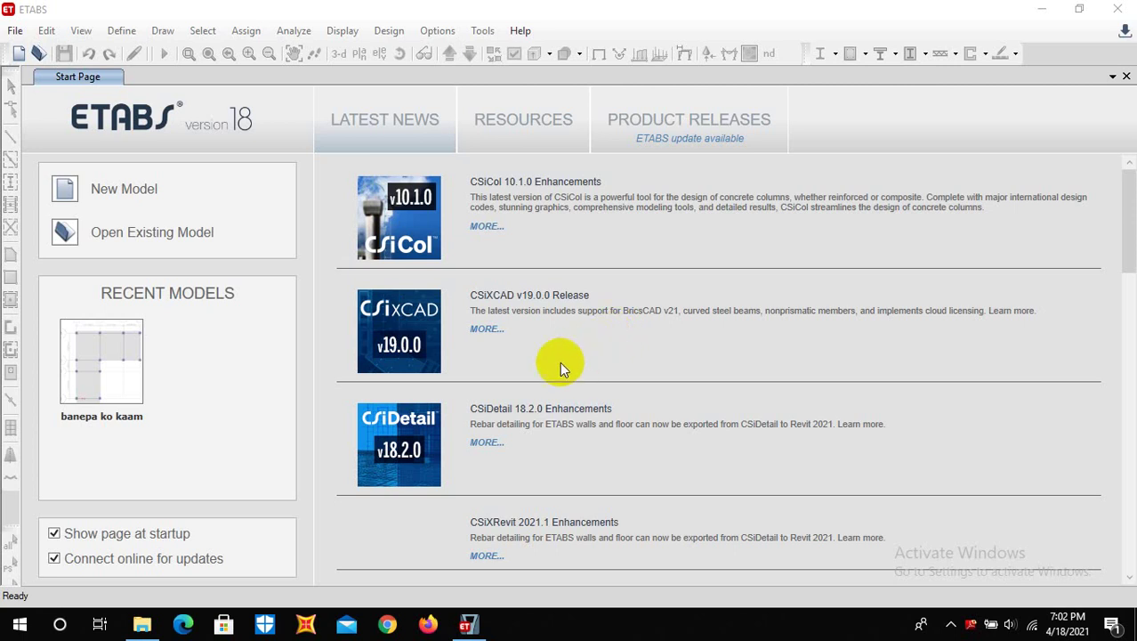
Step: Minimize ETABS to reveal the etabs model folder and its saved files in File Explorer
scroll(389, 335, "down", 1)
scroll(387, 356, "up", 1)
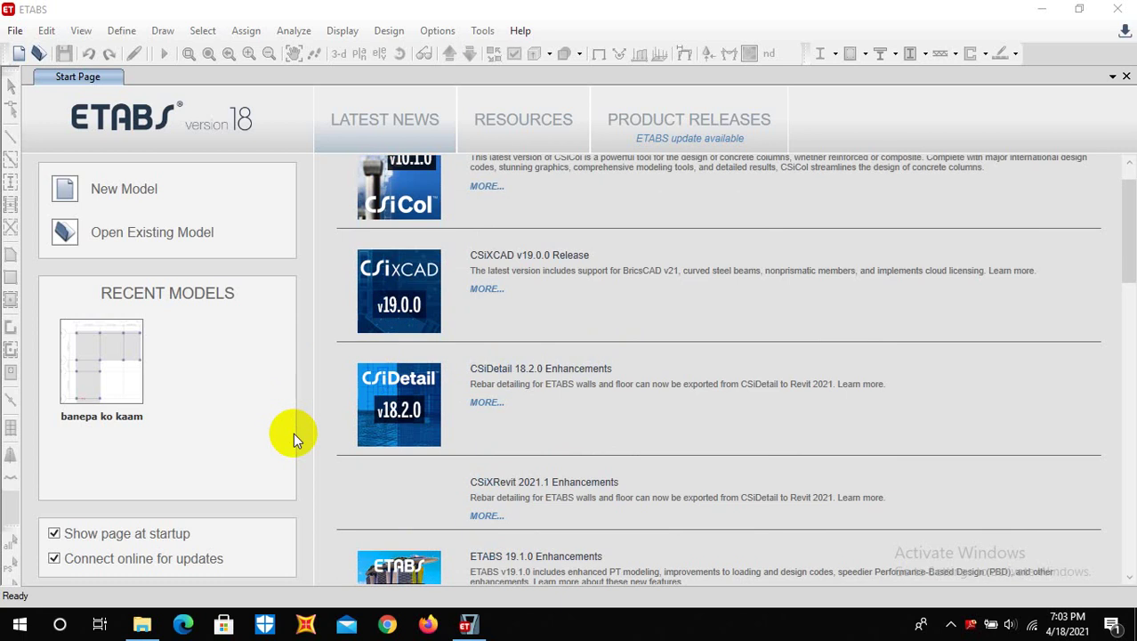
left_click(1041, 11)
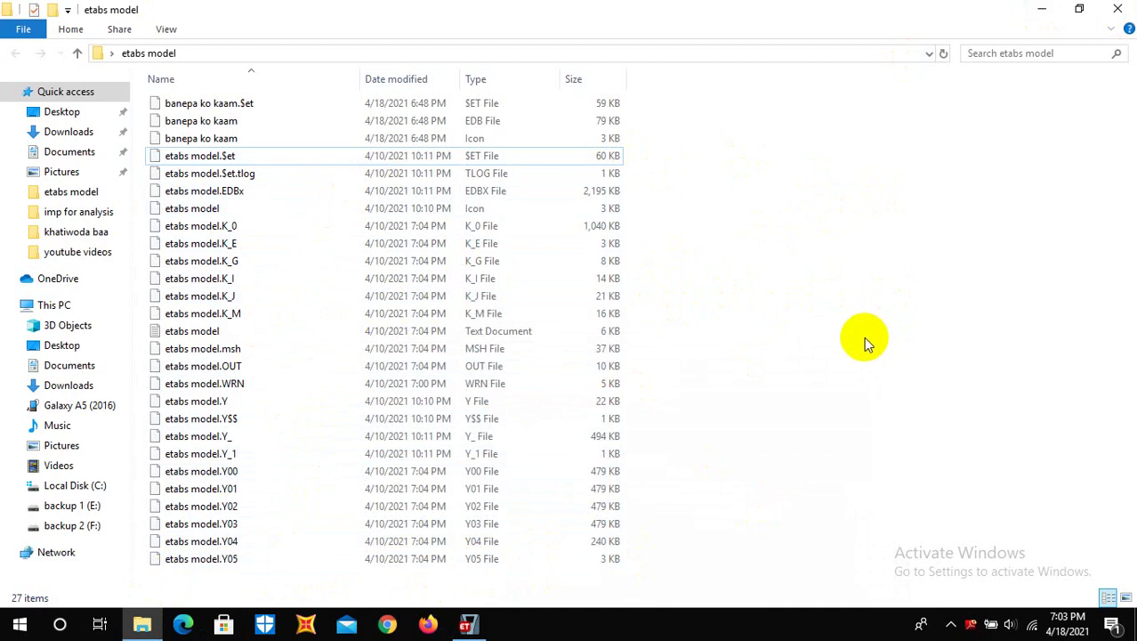
Step: Bring ETABS back to the front and show the File menu's Import formats
left_click(468, 625)
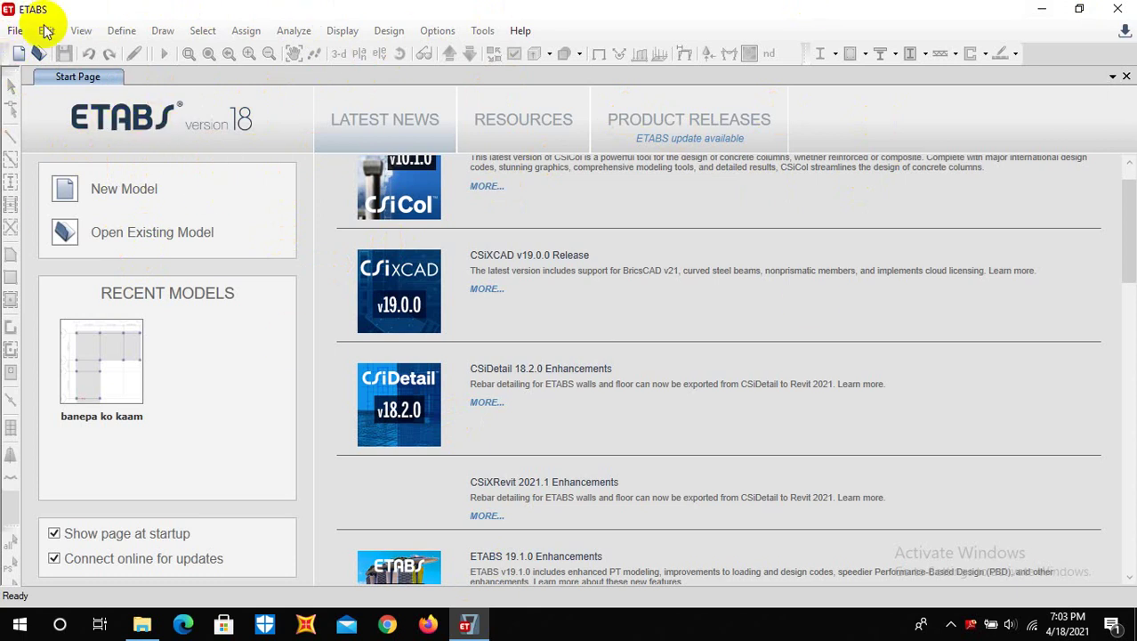
left_click(16, 32)
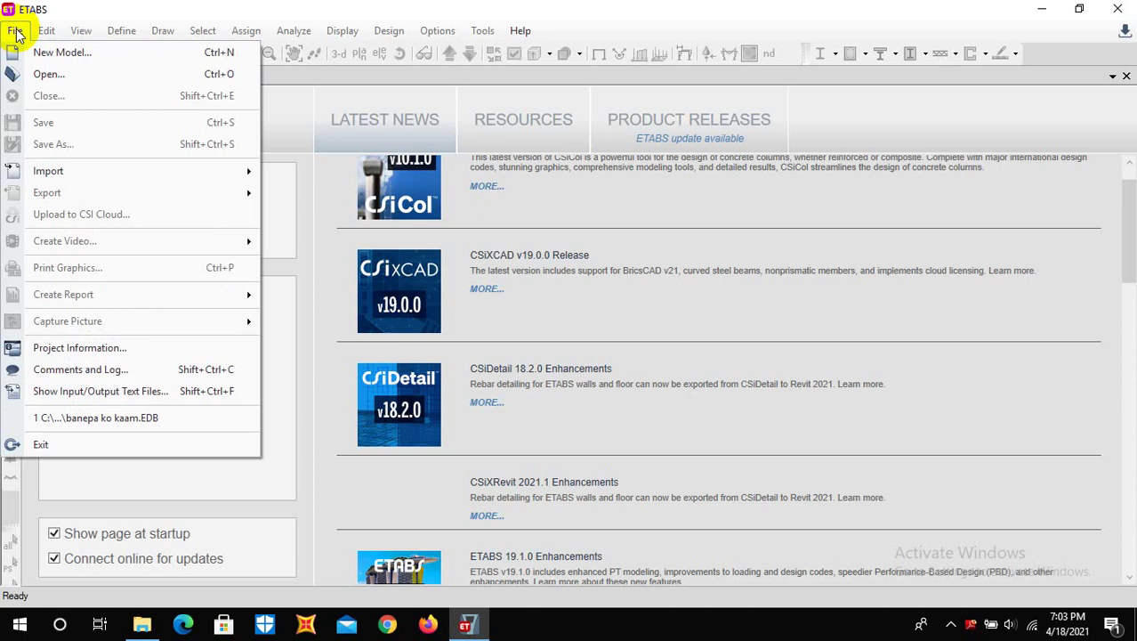
left_click(55, 172)
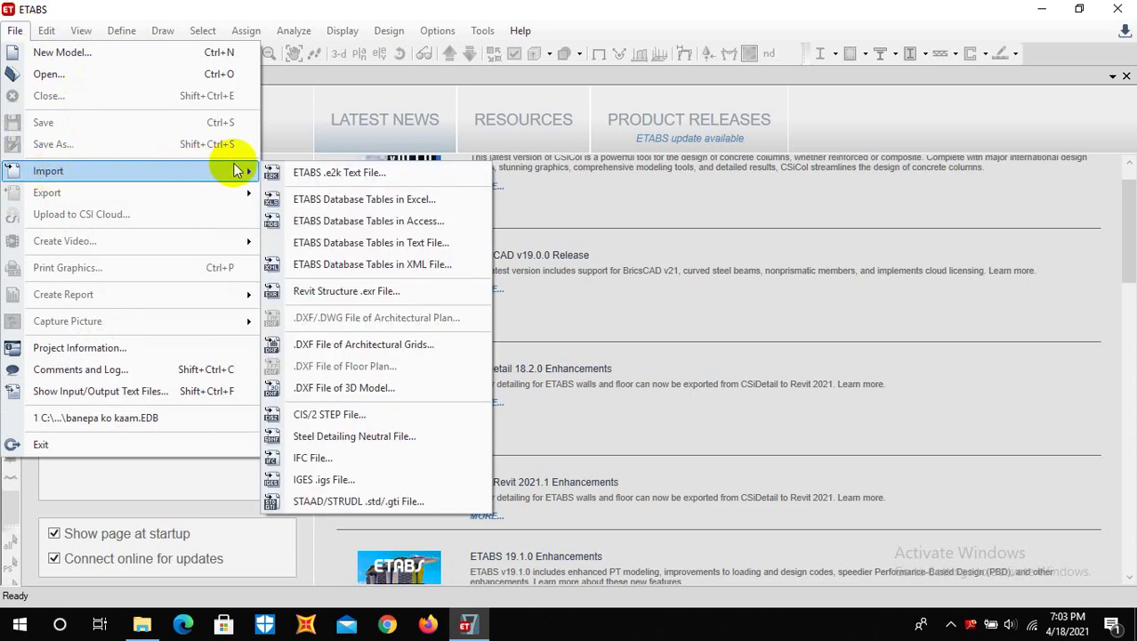
Step: Start an ETABS .e2k text-file import and browse the Desktop folders in the dialog
left_click(370, 174)
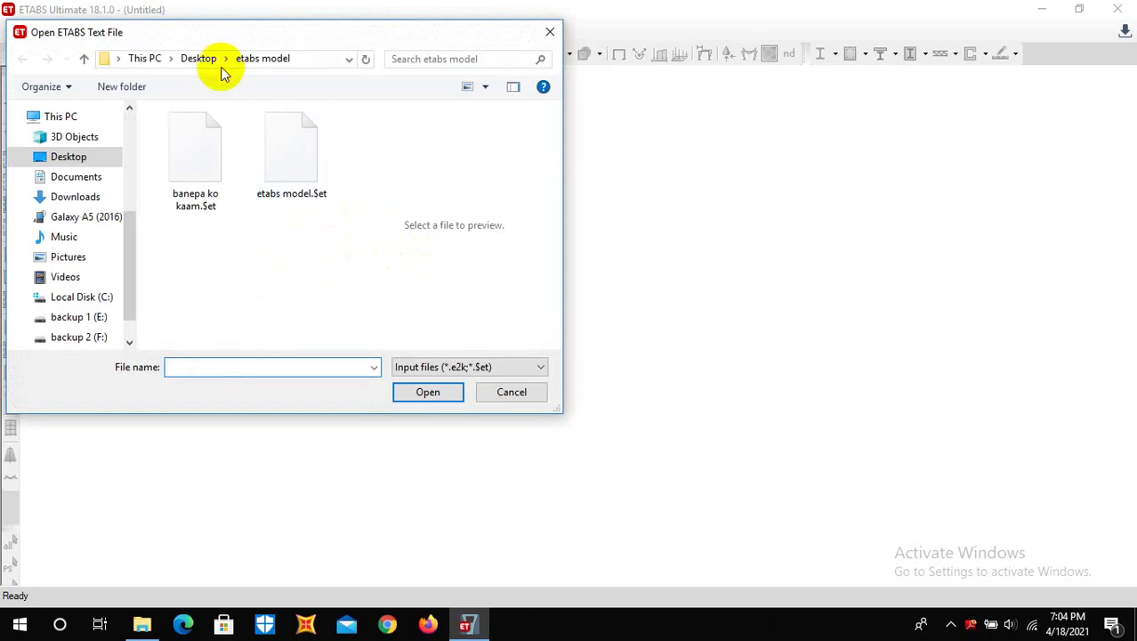
mouse_move(69, 156)
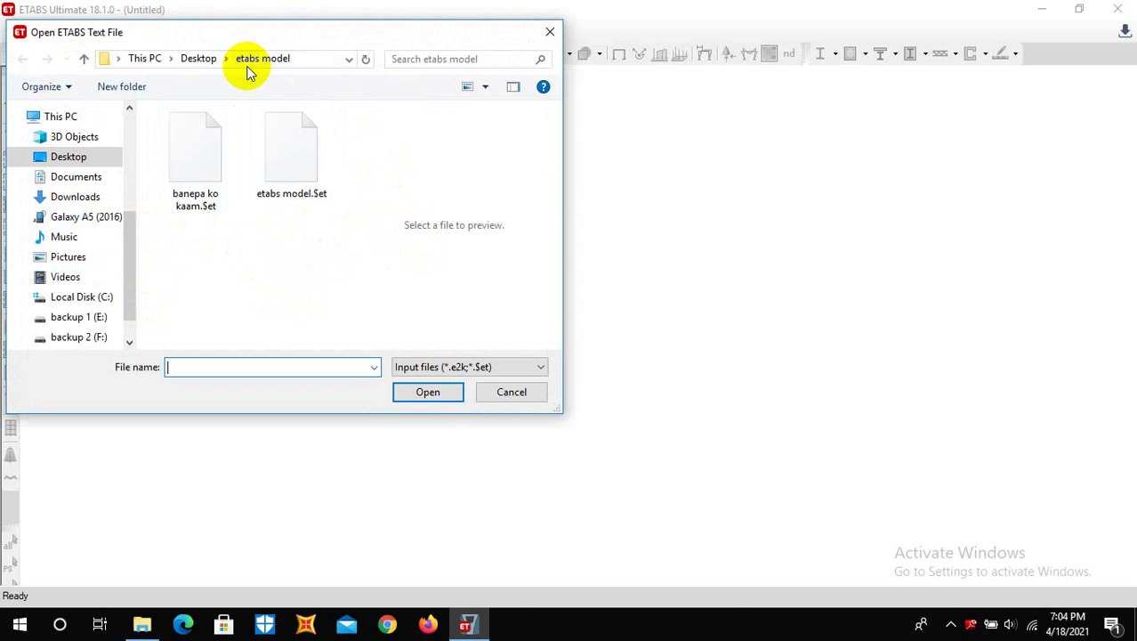
left_click(68, 159)
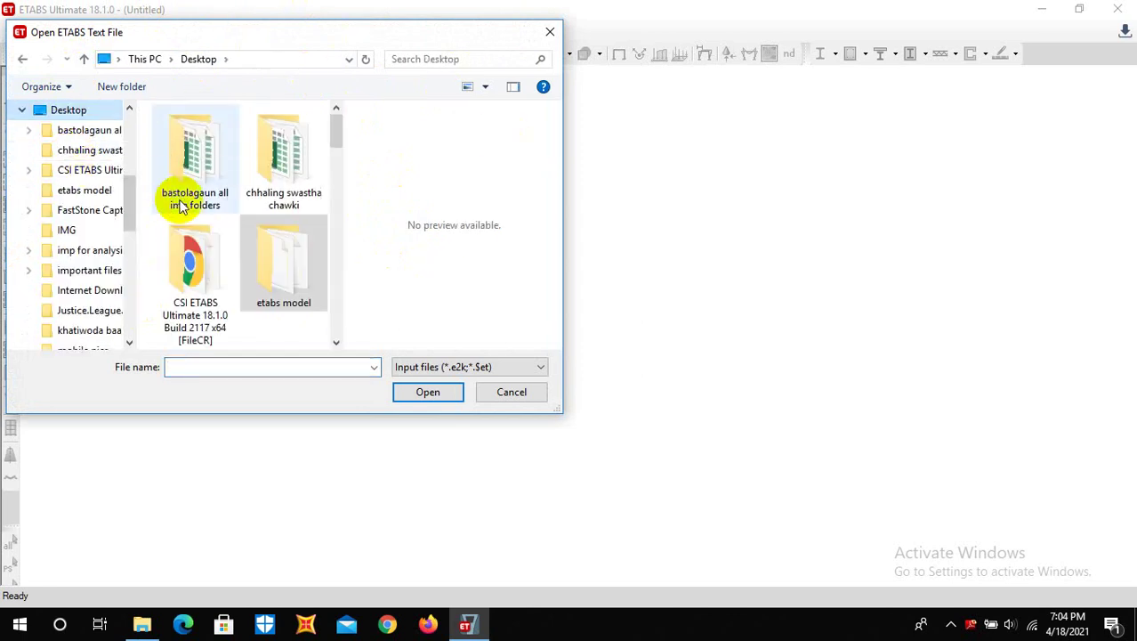
scroll(145, 224, "down", 2)
scroll(45, 229, "down", 1)
scroll(284, 293, "up", 2)
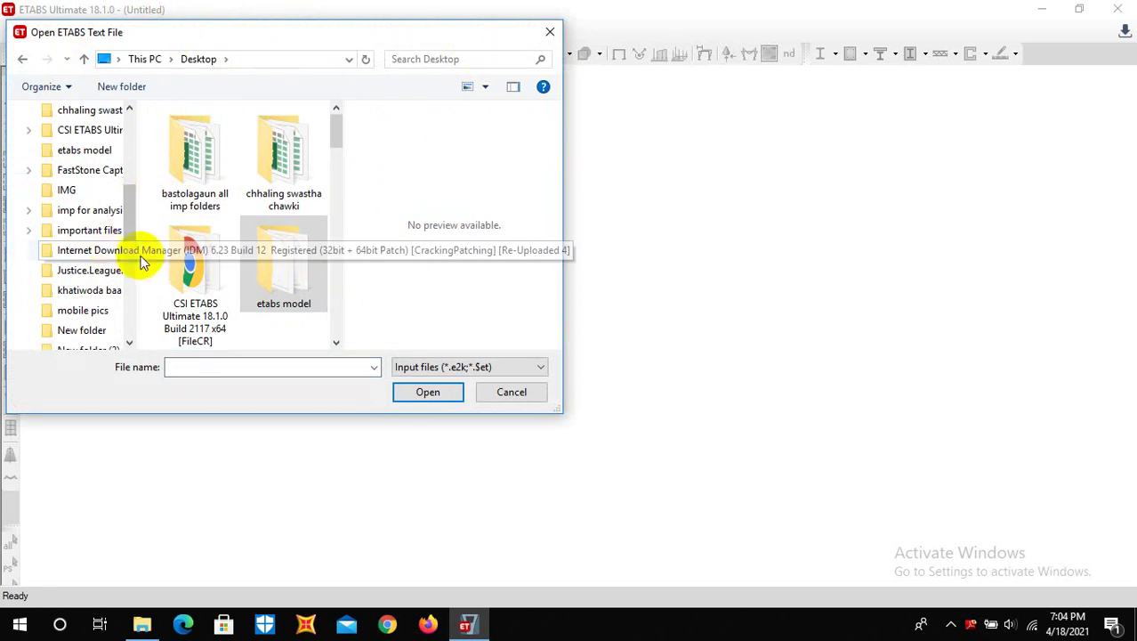
scroll(145, 256, "down", 1)
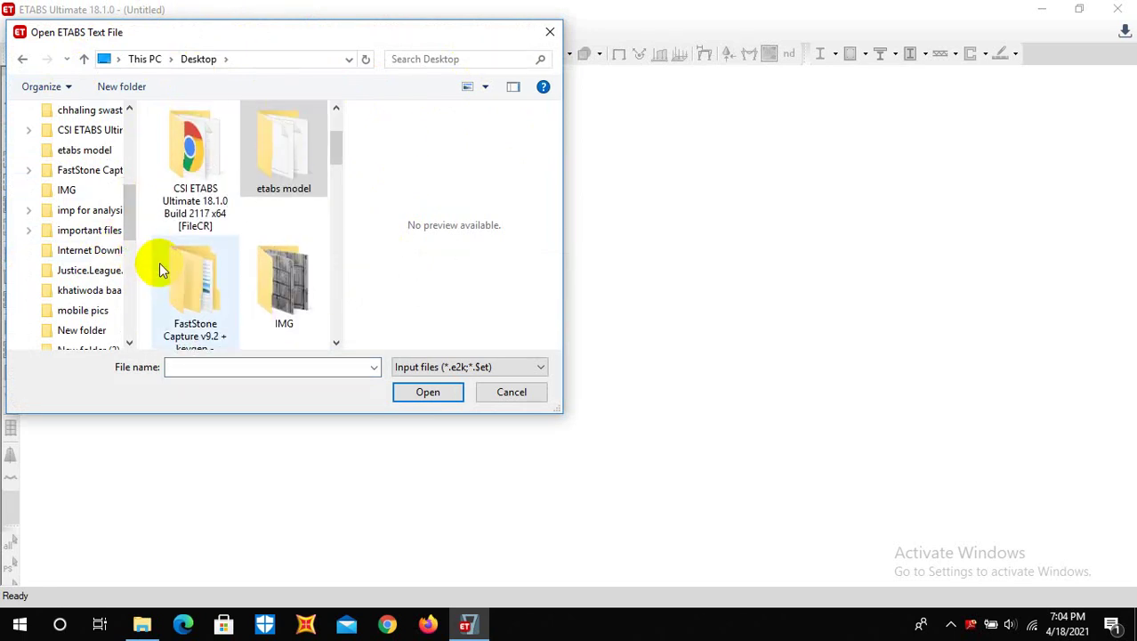
scroll(300, 231, "up", 1)
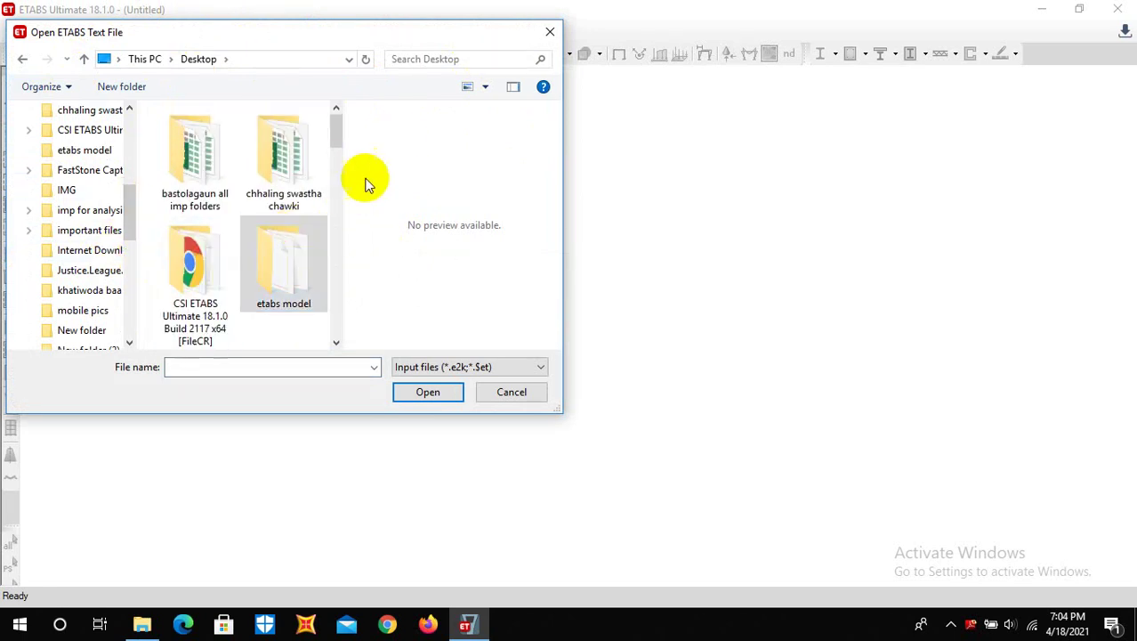
Step: Import etabs model.$et from the Desktop's etabs model folder
double_click(279, 268)
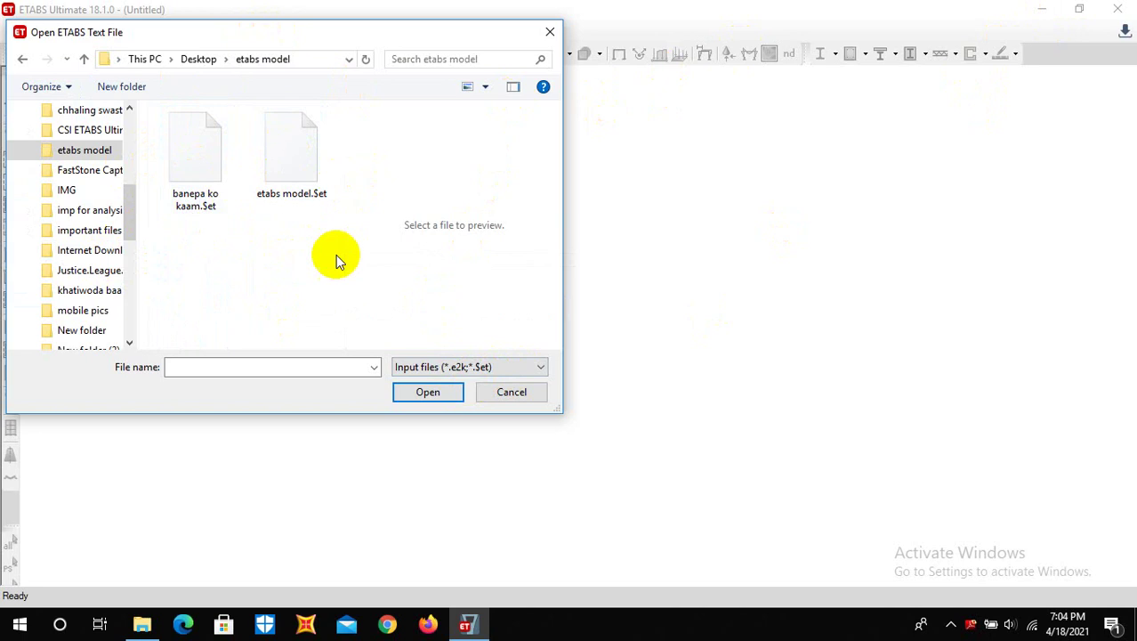
left_click(293, 163)
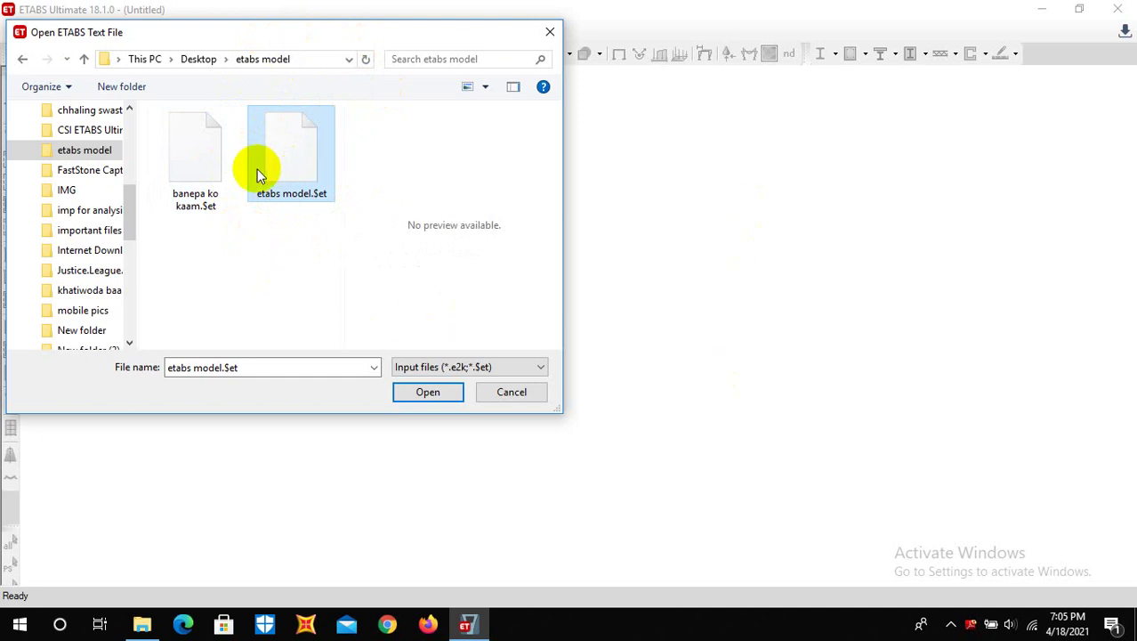
left_click(400, 396)
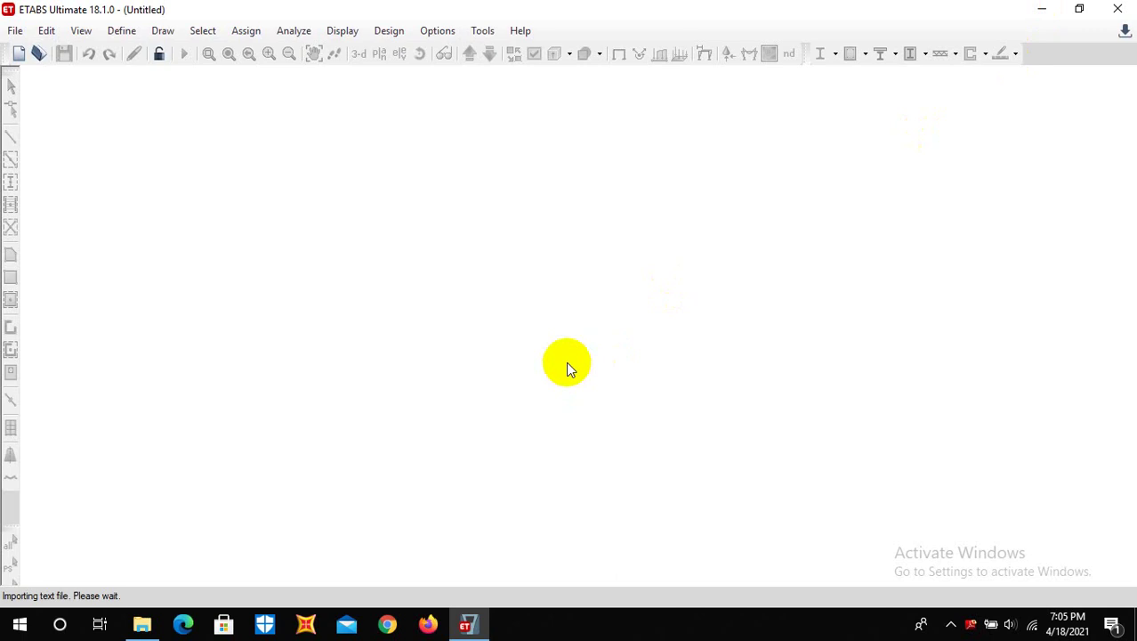
Step: Bring the File Explorer window for the etabs model folder in front of ETABS
left_click(141, 624)
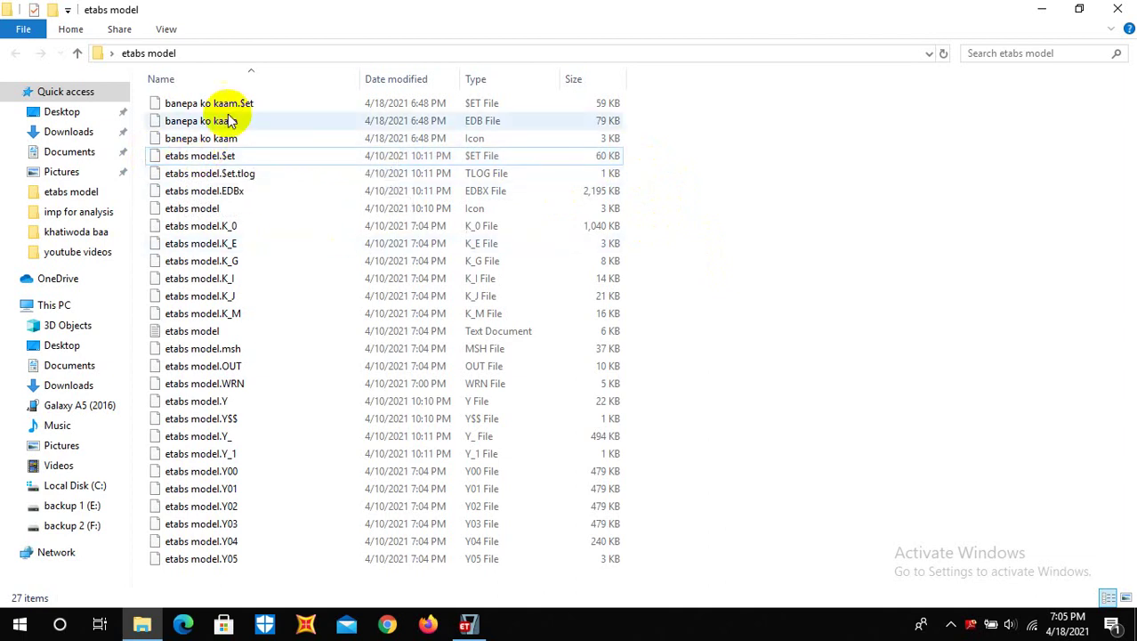
Step: Minimize File Explorer to view the imported four-storey frame model in ETABS
left_click(1047, 14)
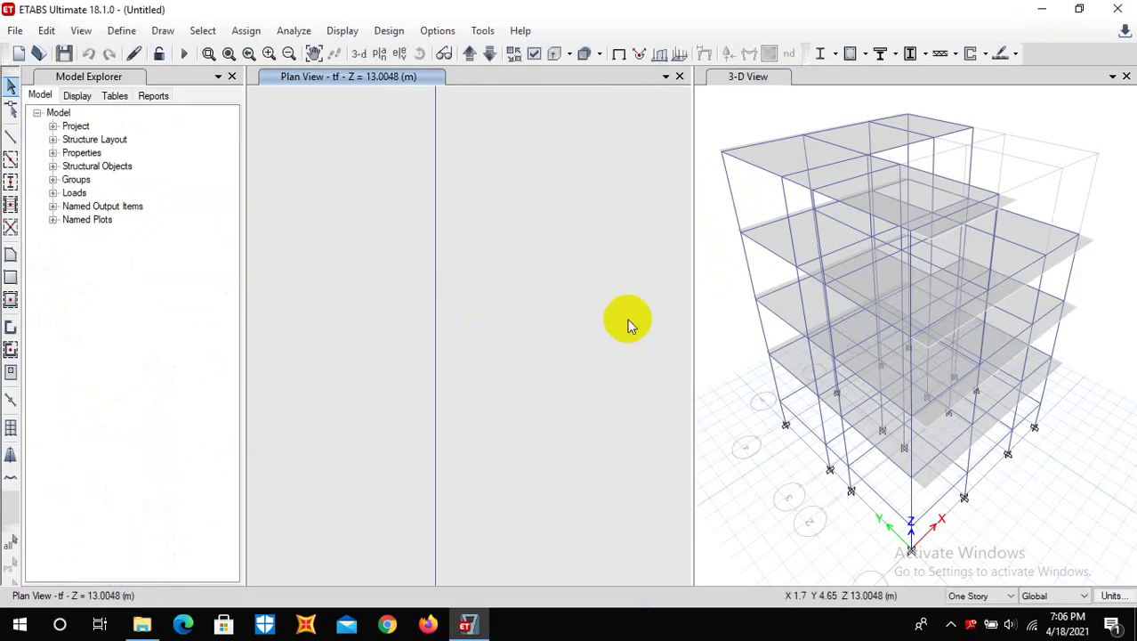